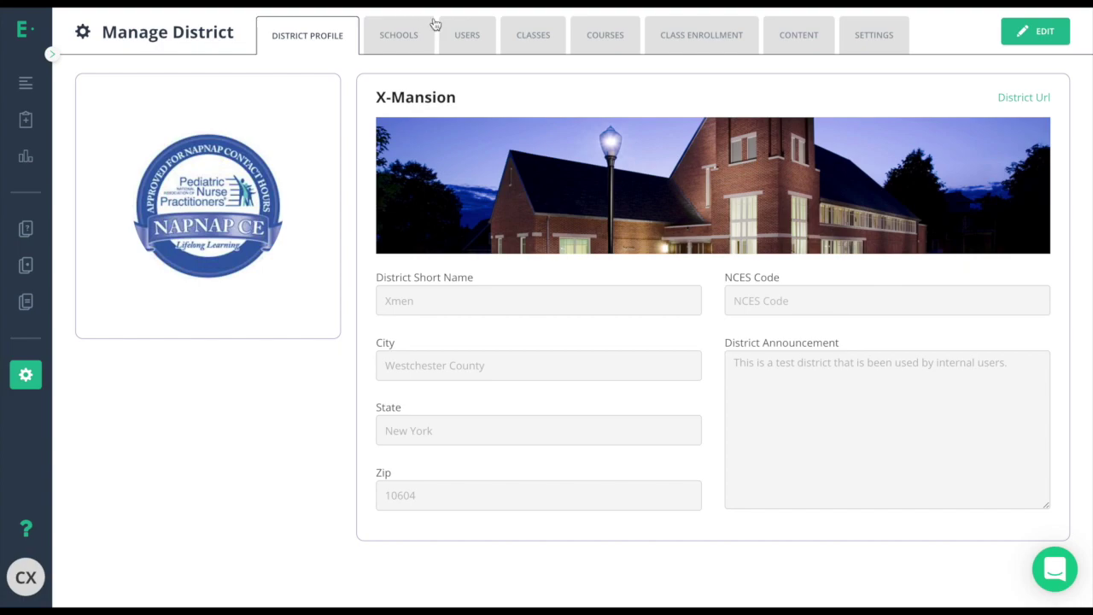
Open the district's Settings to show the District Policies page
click(875, 38)
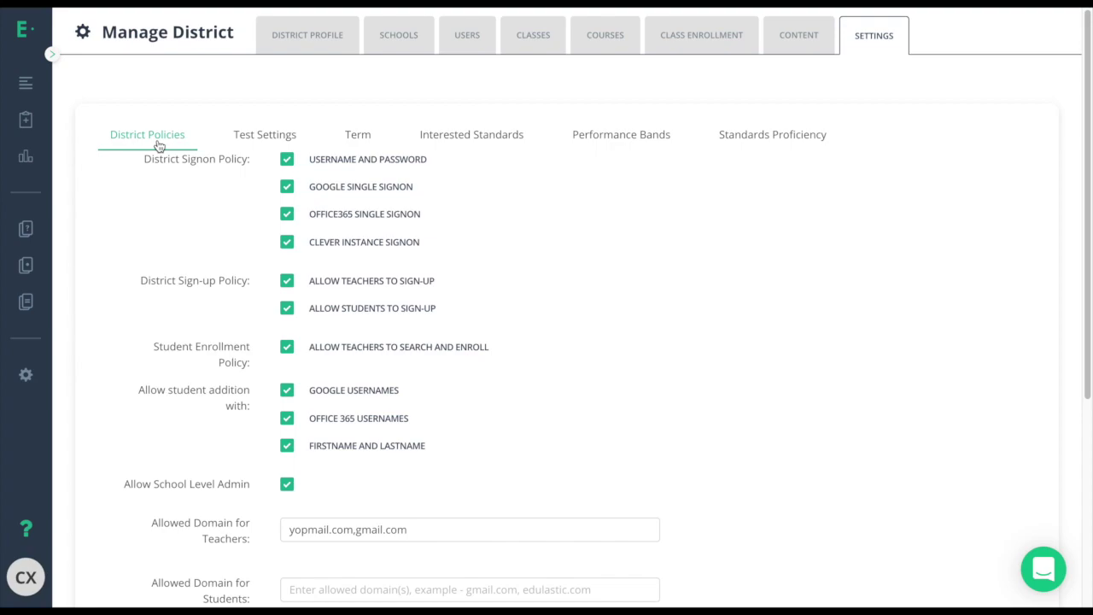
Set the 2019-20 school year's end date to 16 Jul 2020 and save, then view Interested Standards
click(367, 143)
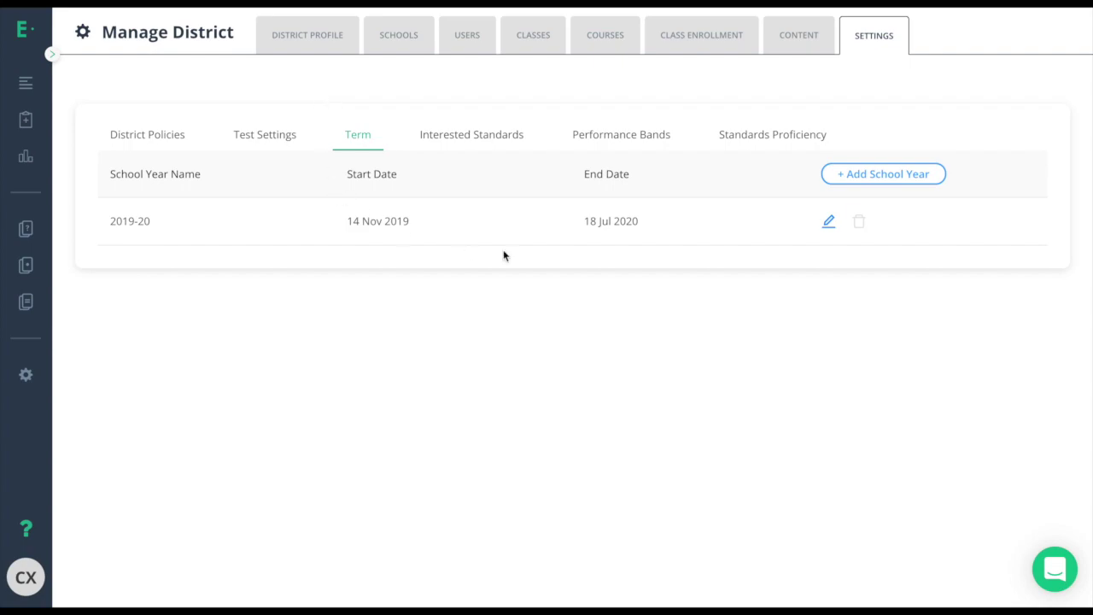
click(829, 223)
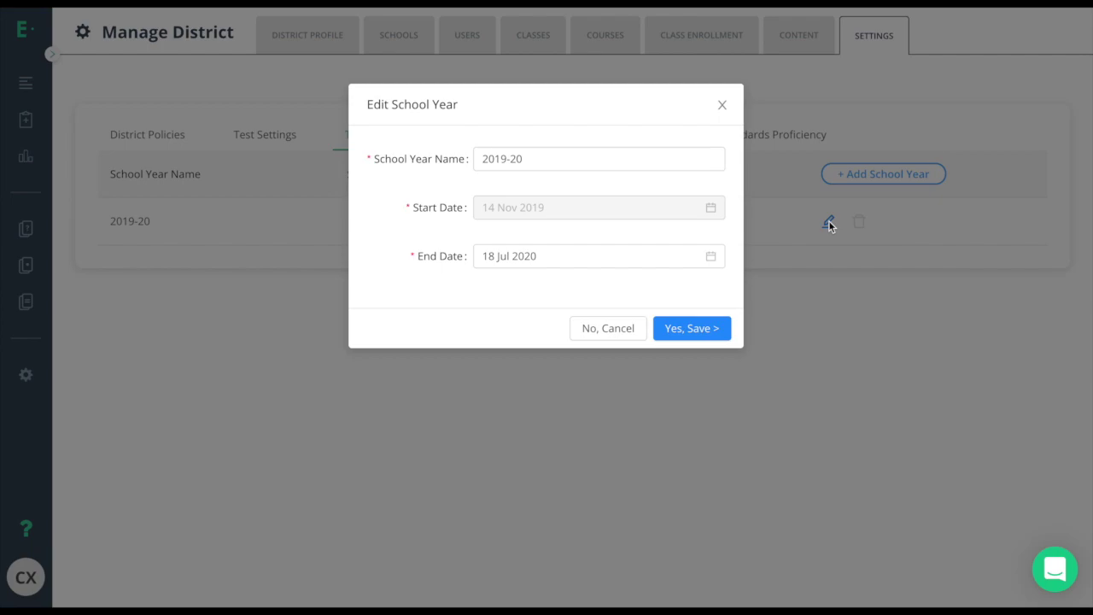
click(683, 254)
click(605, 384)
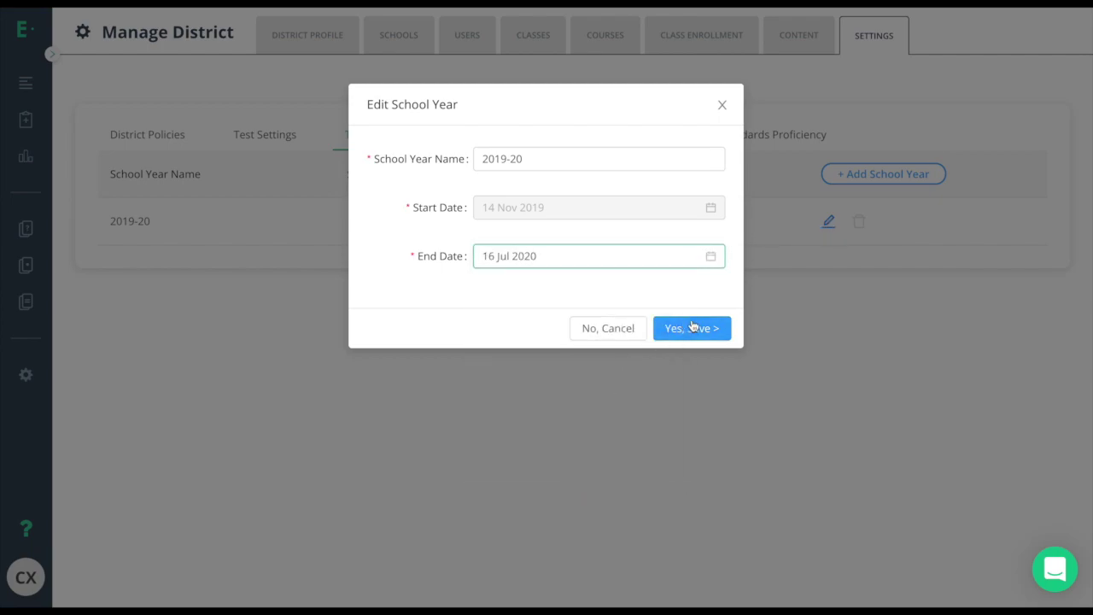
click(688, 328)
click(466, 138)
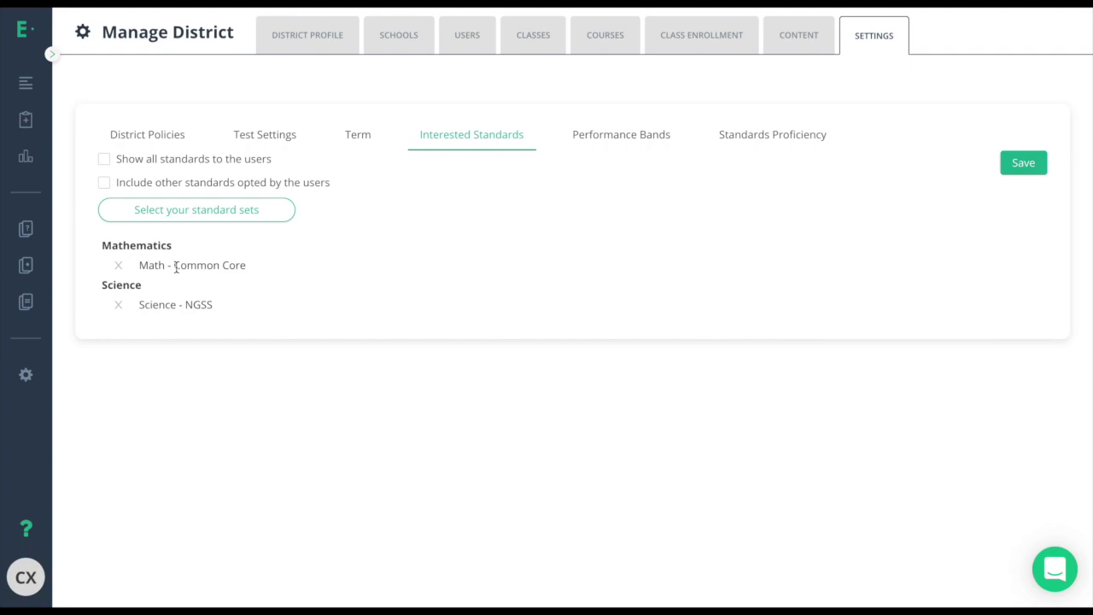
click(196, 216)
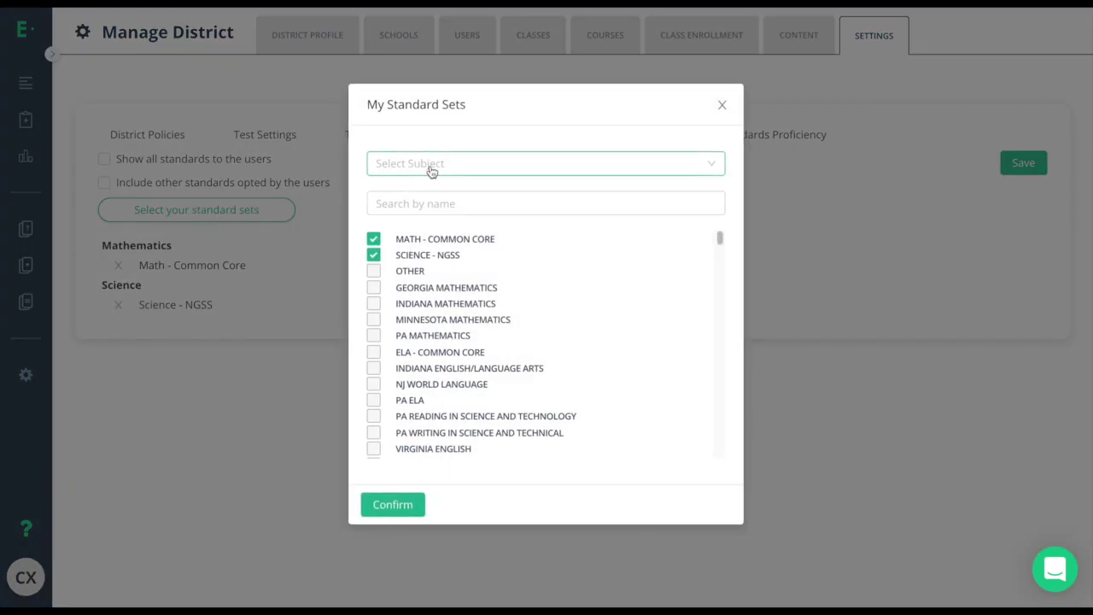
click(419, 201)
click(374, 304)
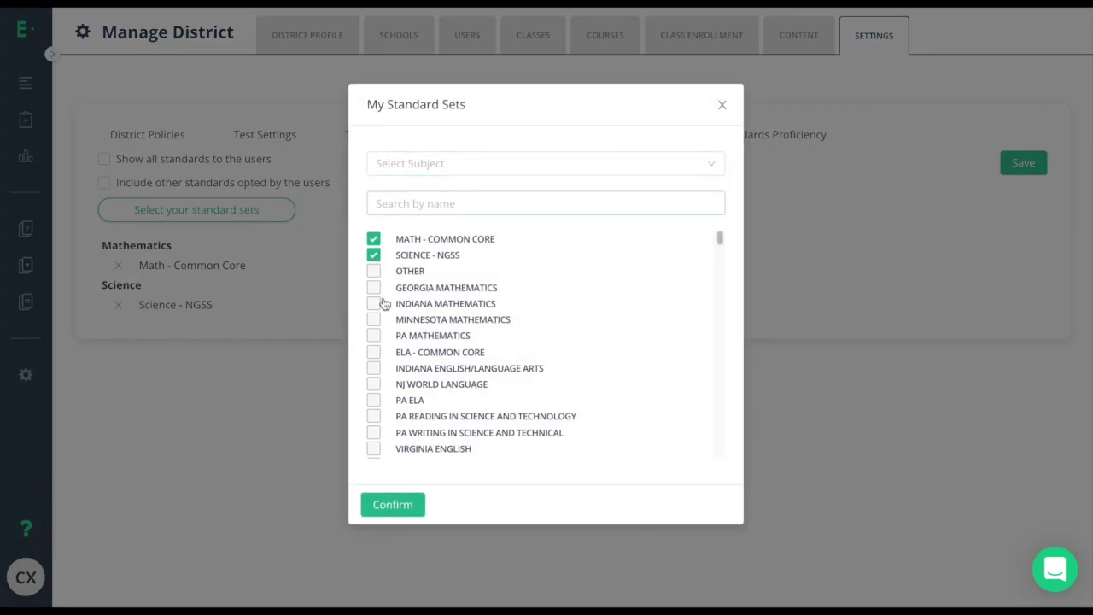
click(373, 321)
click(379, 505)
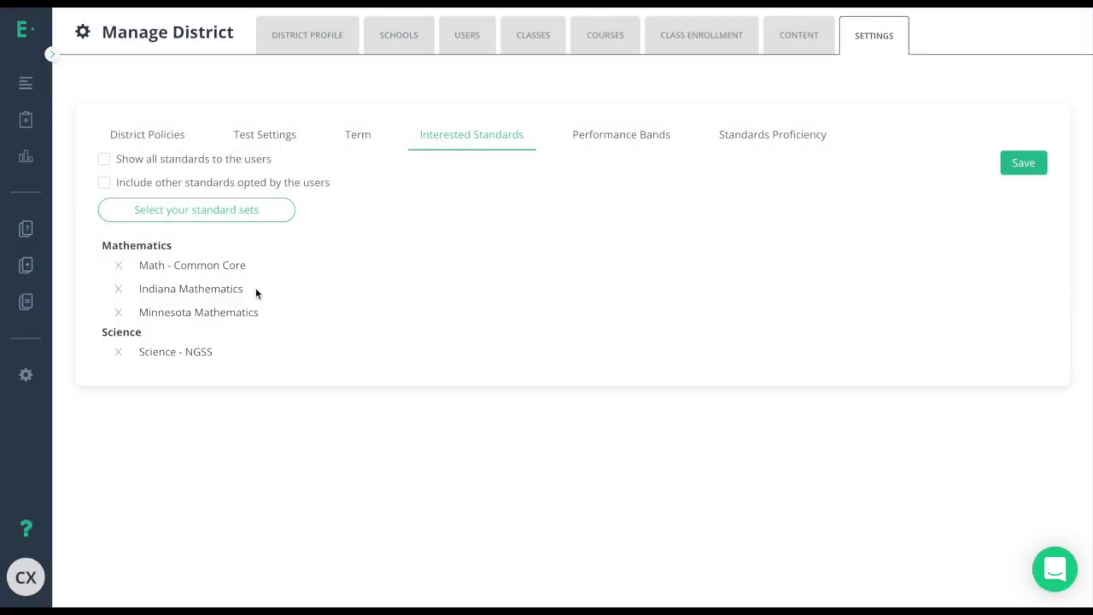
click(1037, 173)
click(121, 292)
click(119, 290)
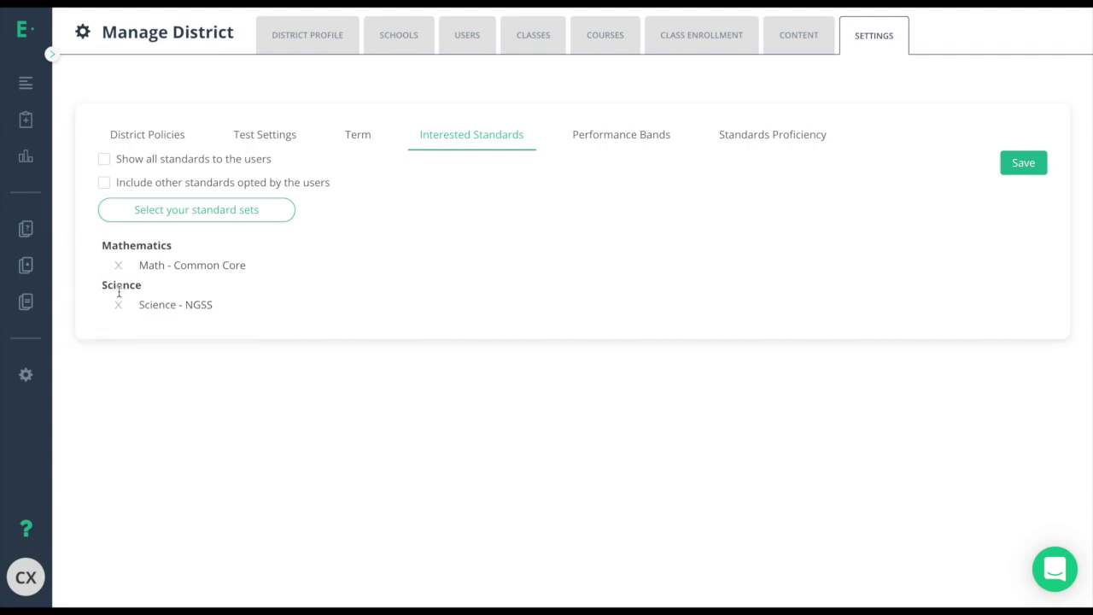
click(1015, 170)
click(616, 138)
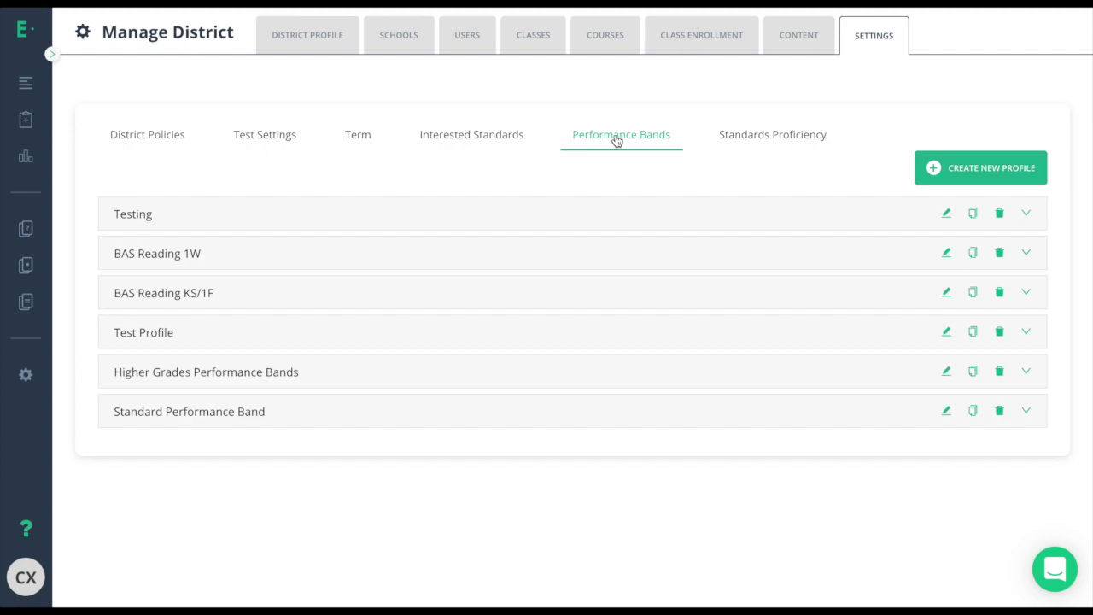
Create a performance band profile named '6th Grade Math' and open it for editing
click(980, 175)
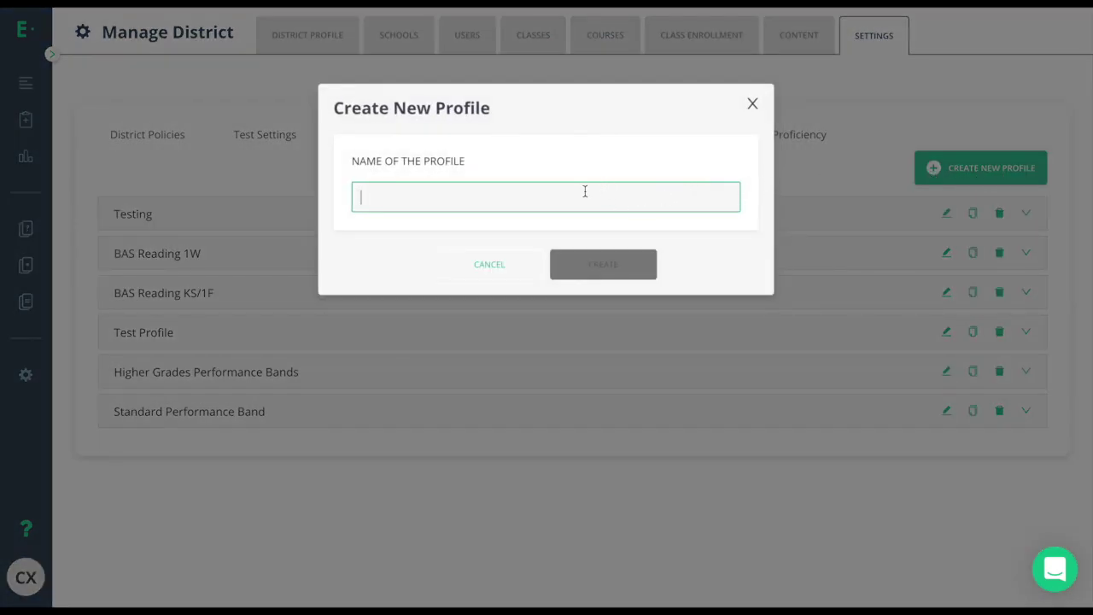
text(6th Grade Math)
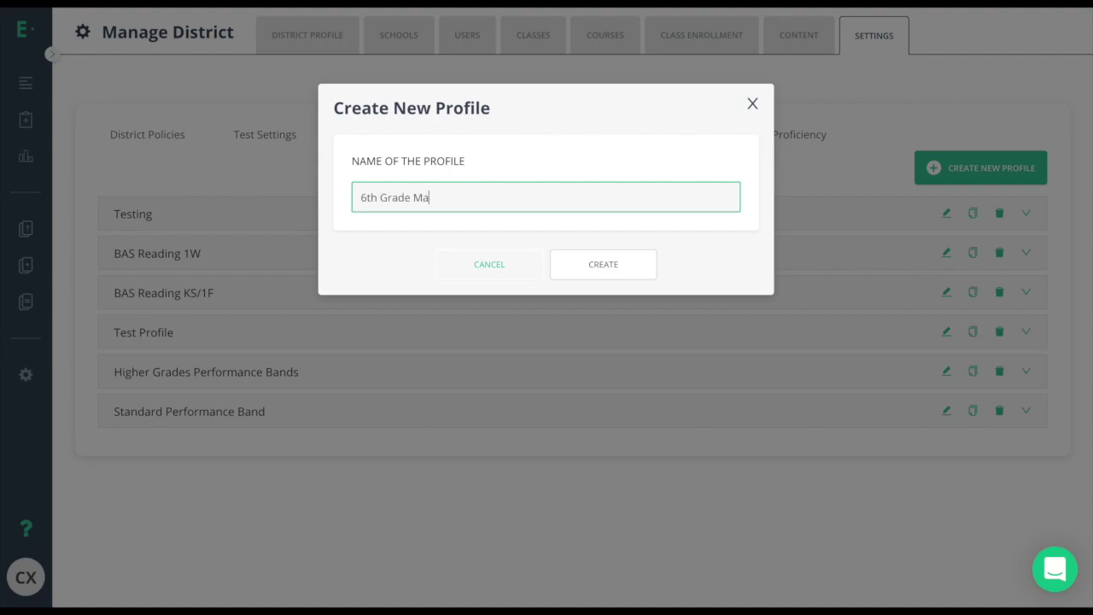
click(609, 263)
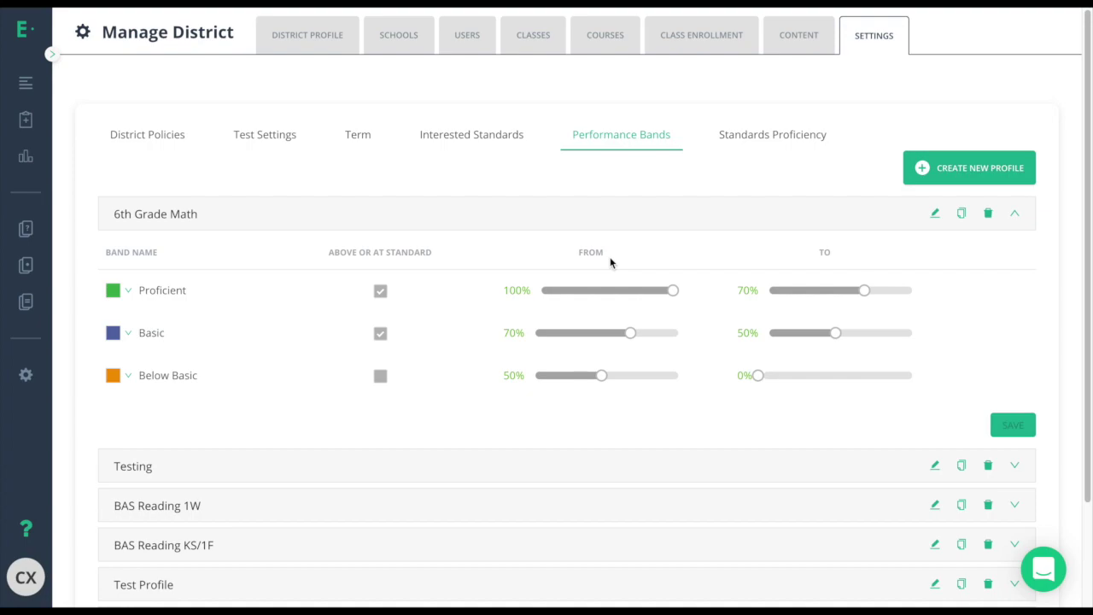
click(935, 219)
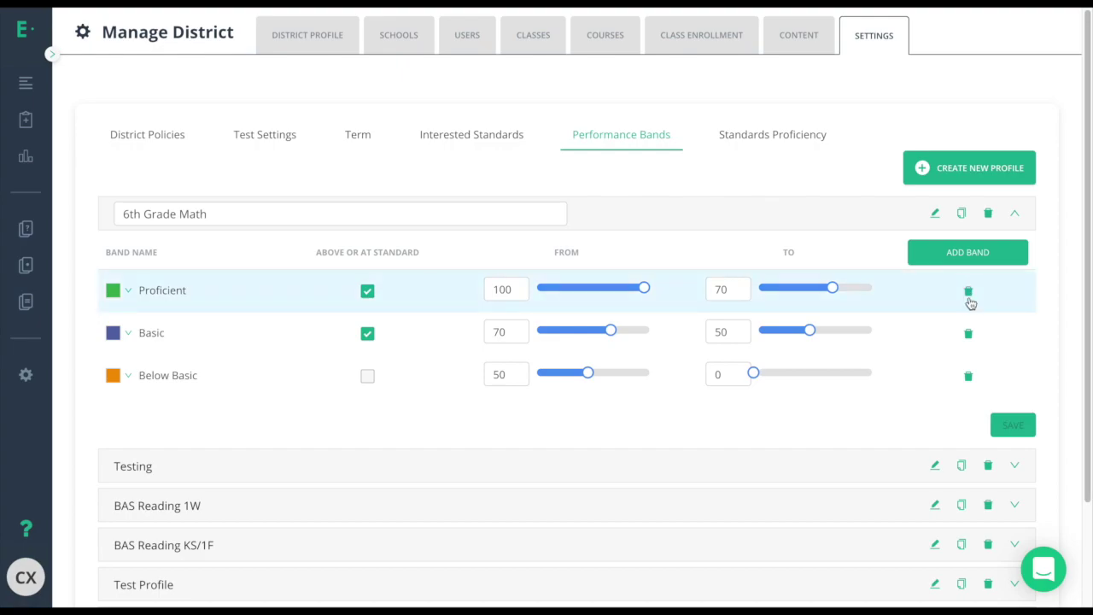
Lower the Proficient cutoff to 69%, stop counting Basic as above standard, and colour Basic light blue
drag(829, 292, 833, 290)
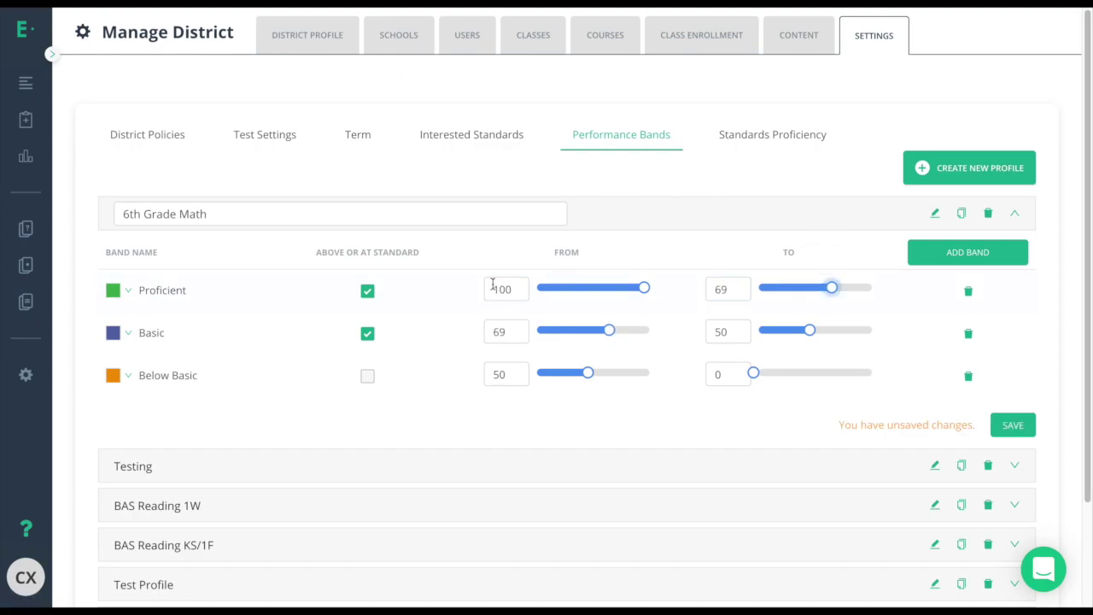
click(368, 336)
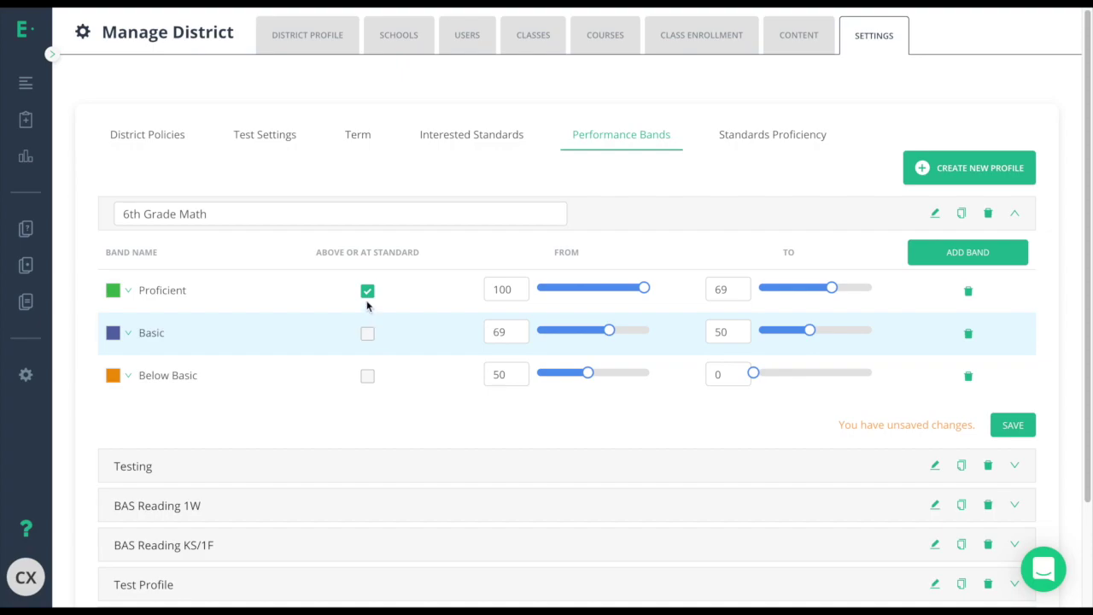
click(127, 336)
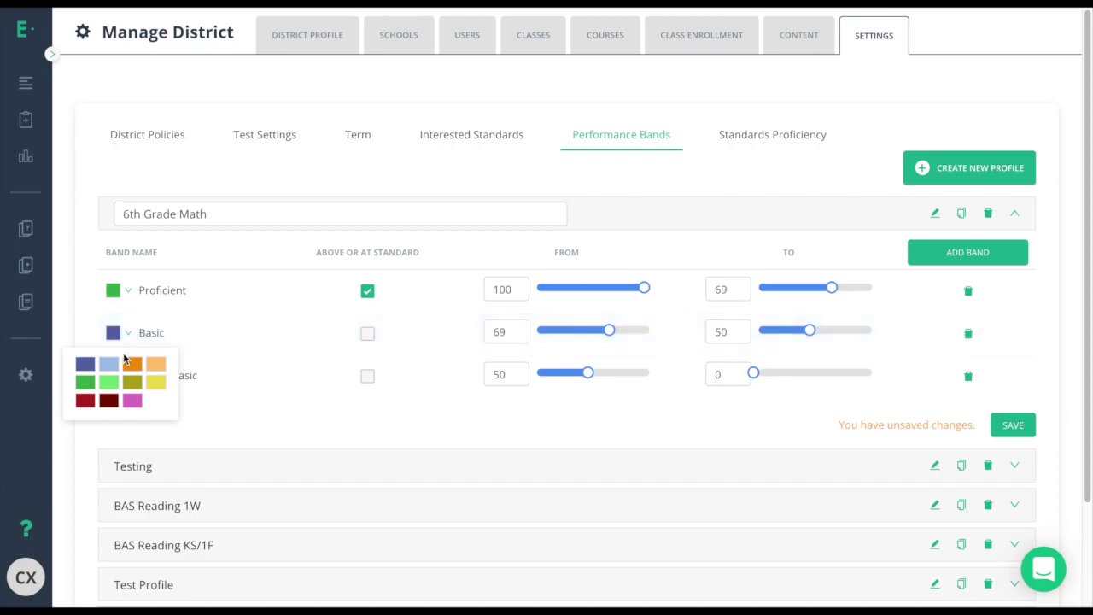
click(109, 364)
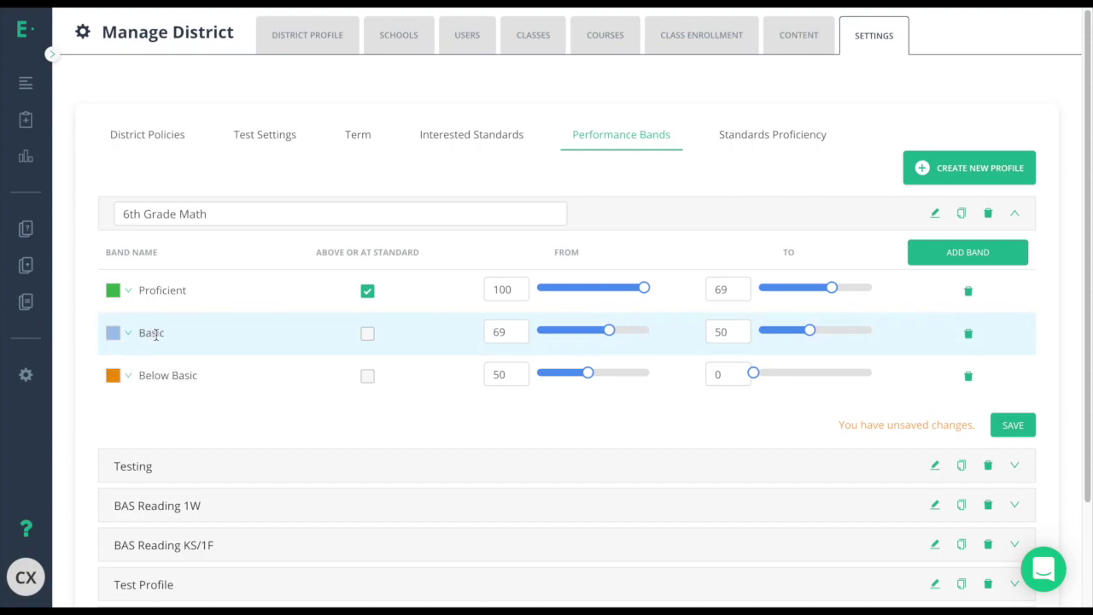
Rename the Basic band to 'Basic V2' and save the 6th Grade Math band changes
click(158, 333)
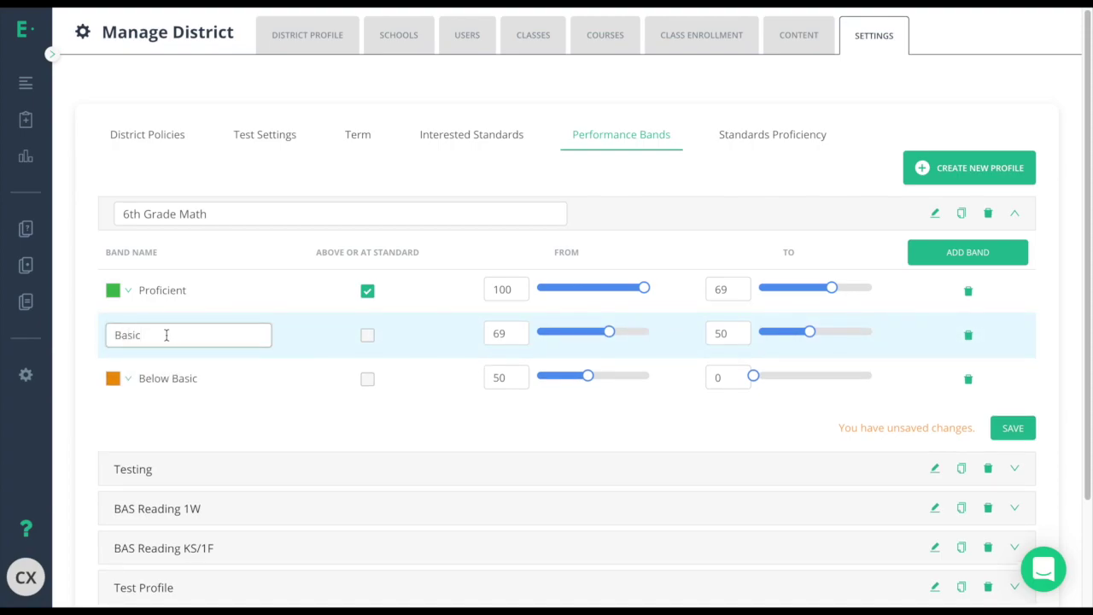
text(V2)
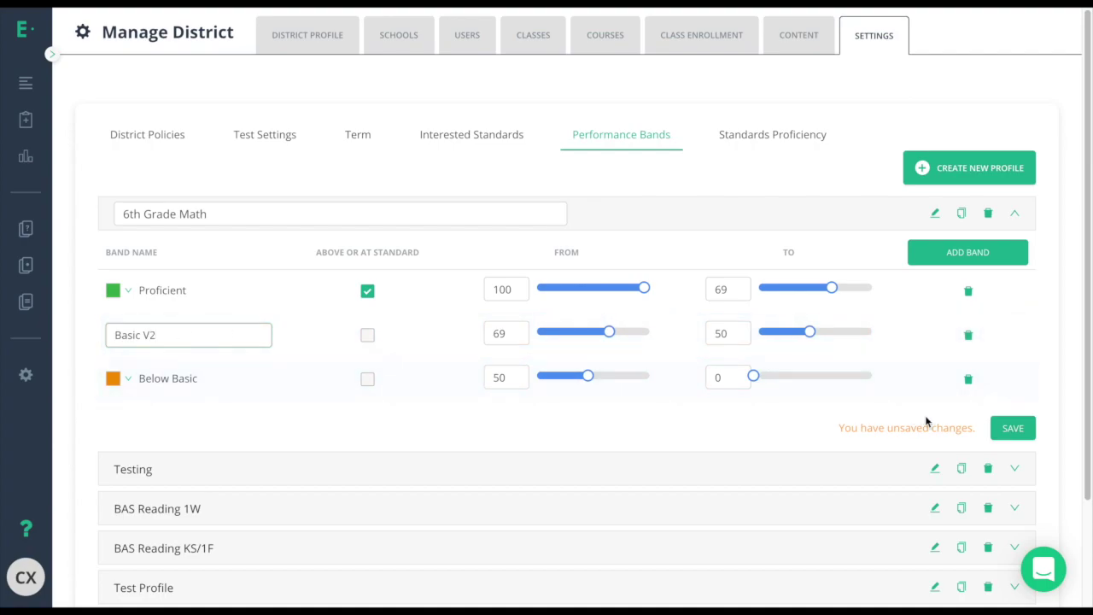
click(1027, 437)
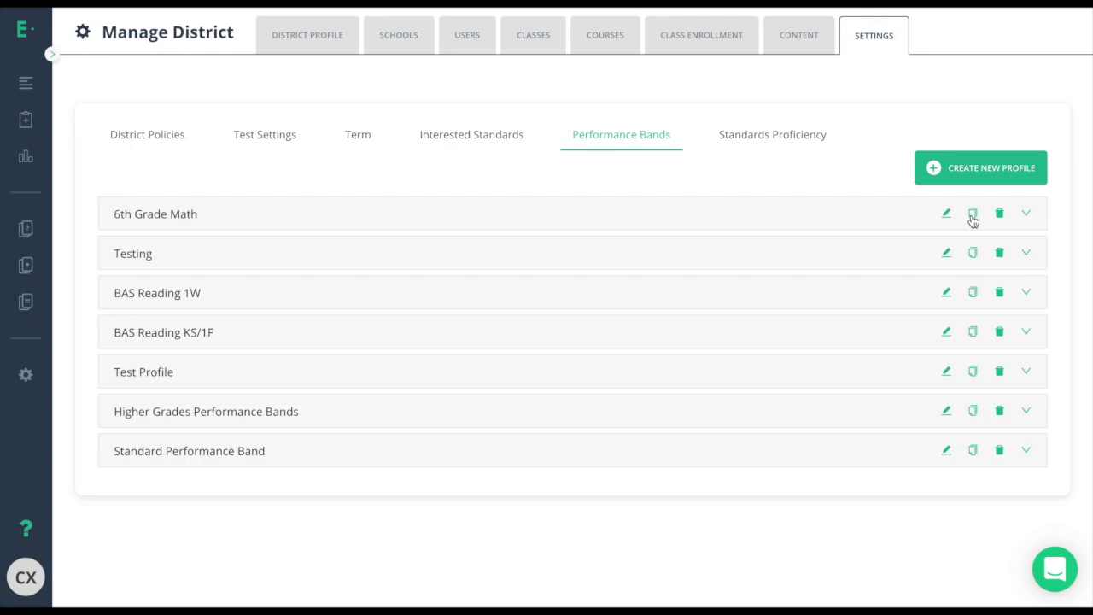
click(748, 138)
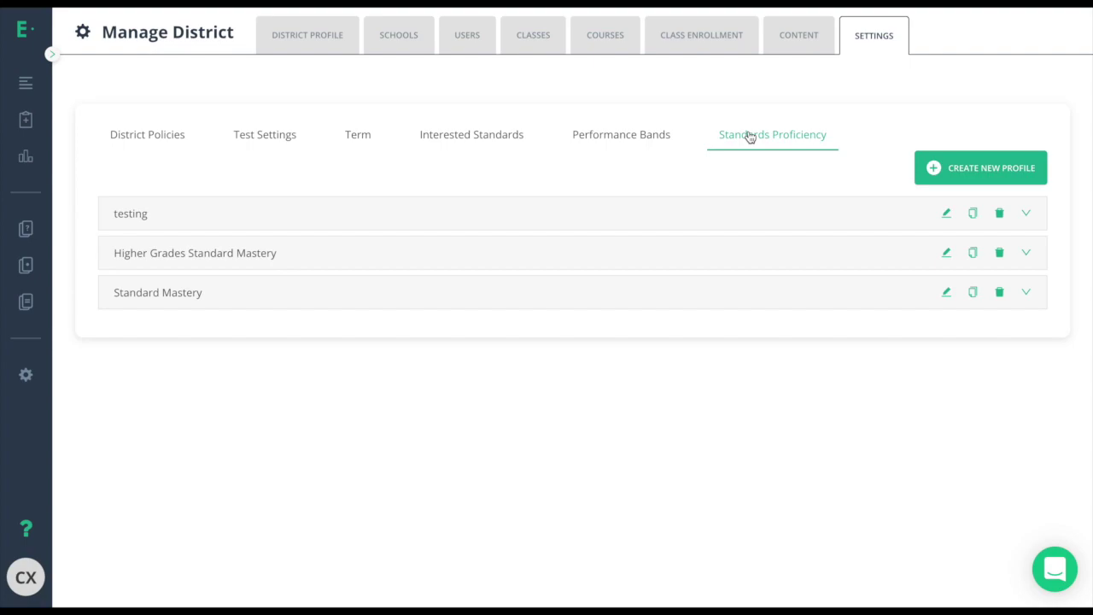
Create a standards proficiency profile named '6th Grade Math'
click(970, 165)
click(671, 191)
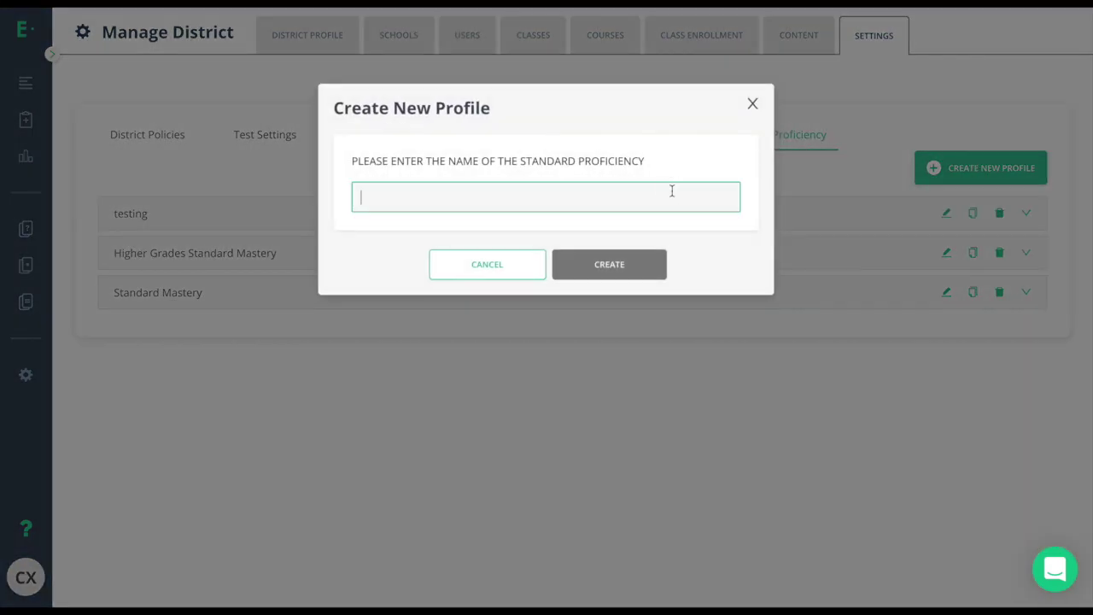
text(6th Grade Math)
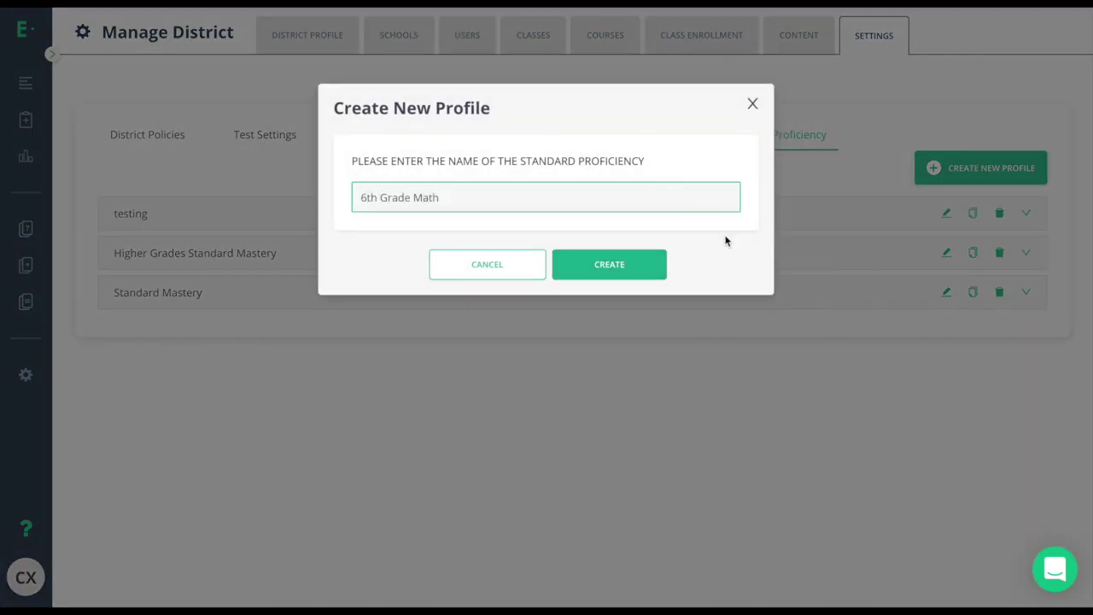
click(658, 258)
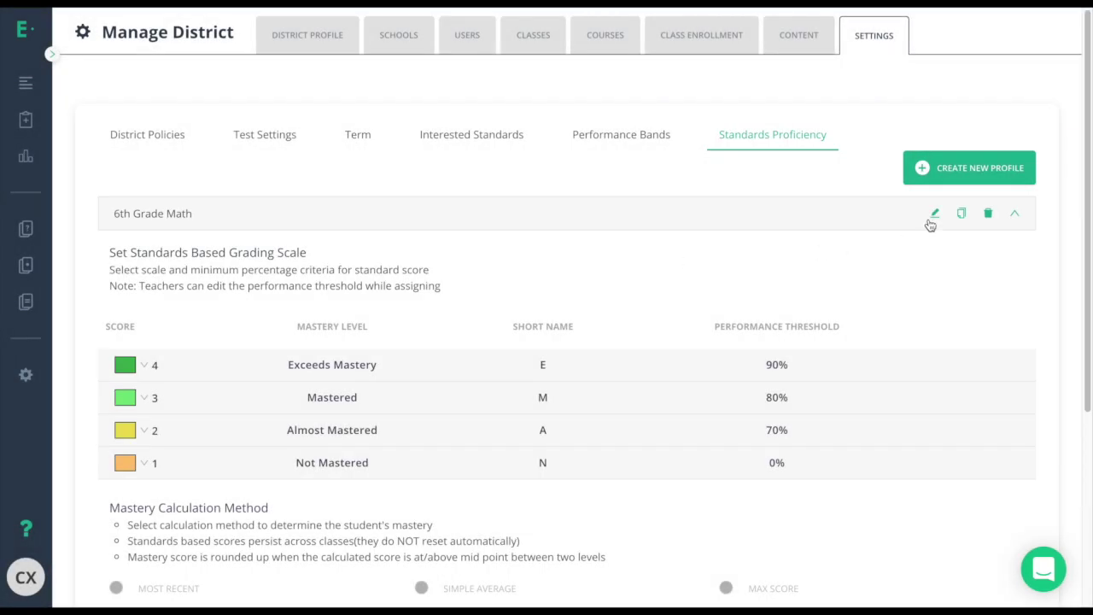
Make the 6th Grade Math profile editable and edit its Exceeds Mastery level
click(933, 215)
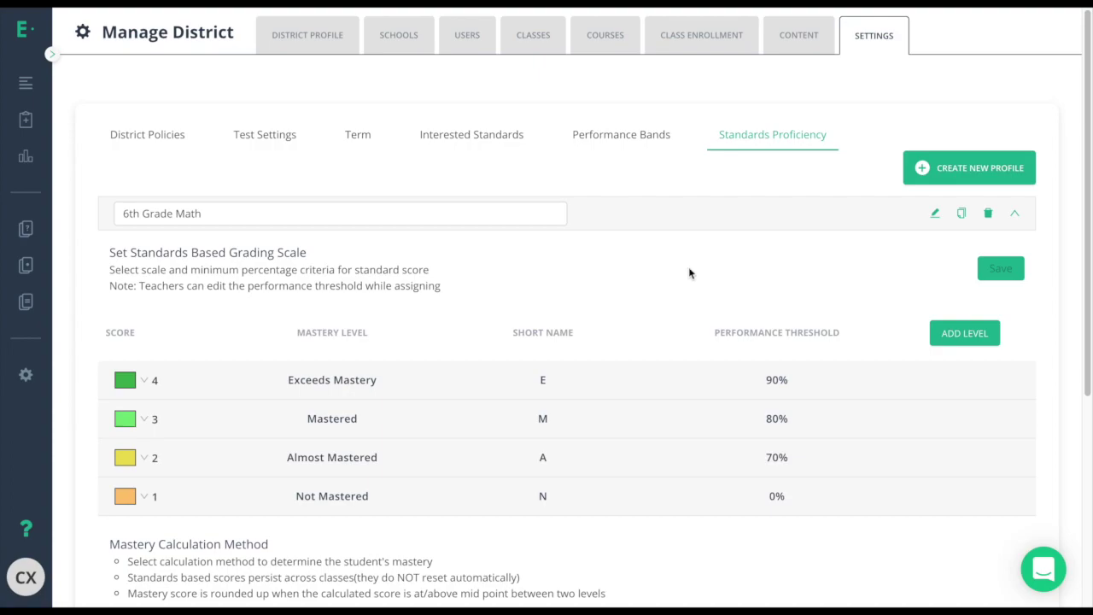
mouse_move(846, 373)
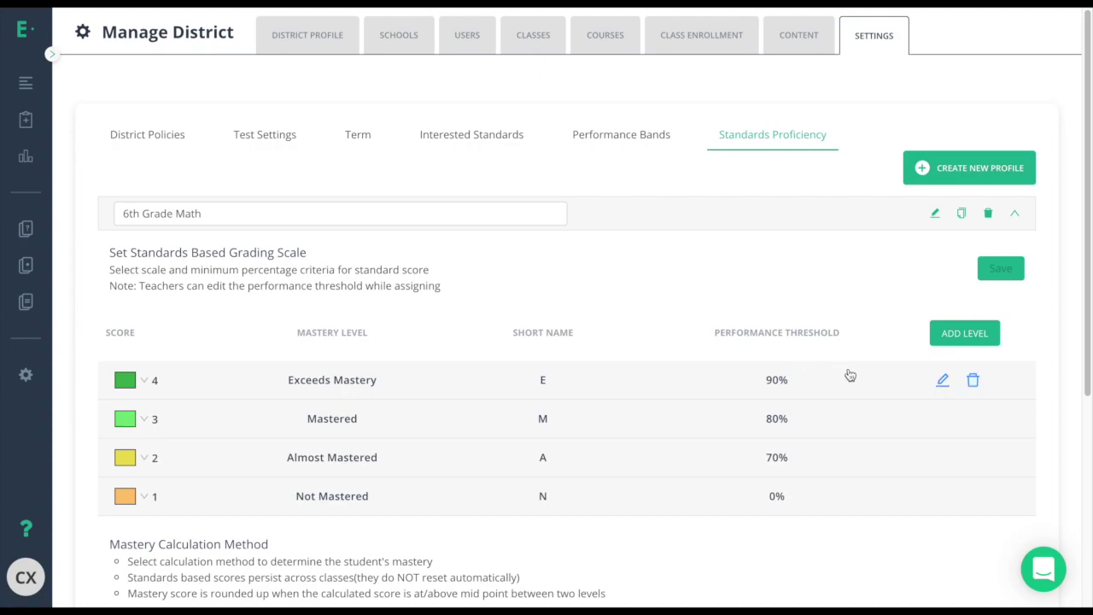
click(944, 381)
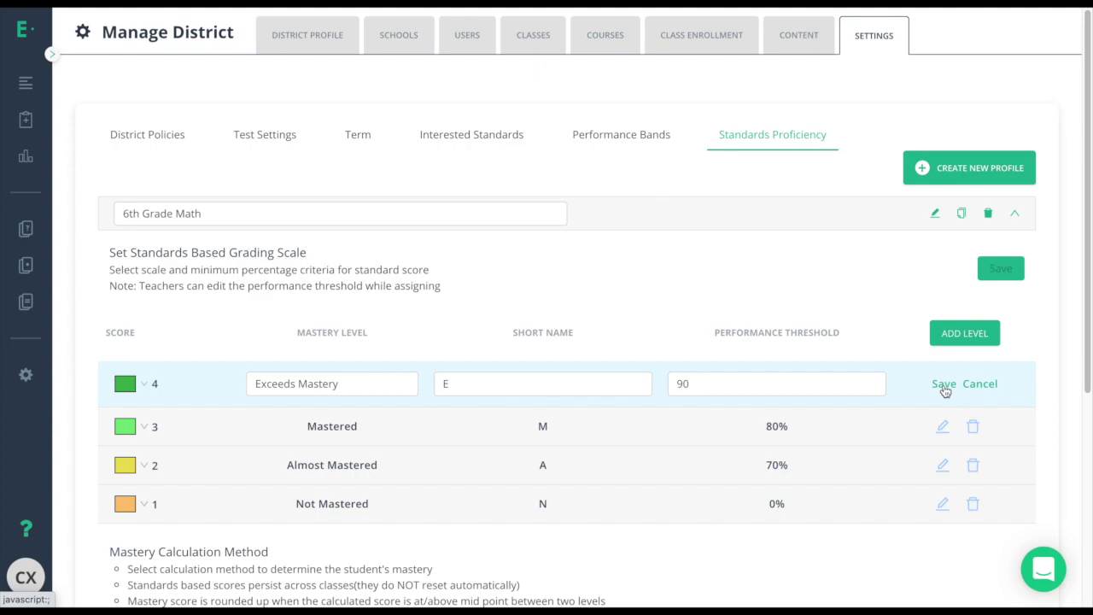
scroll(395, 527, down, 1)
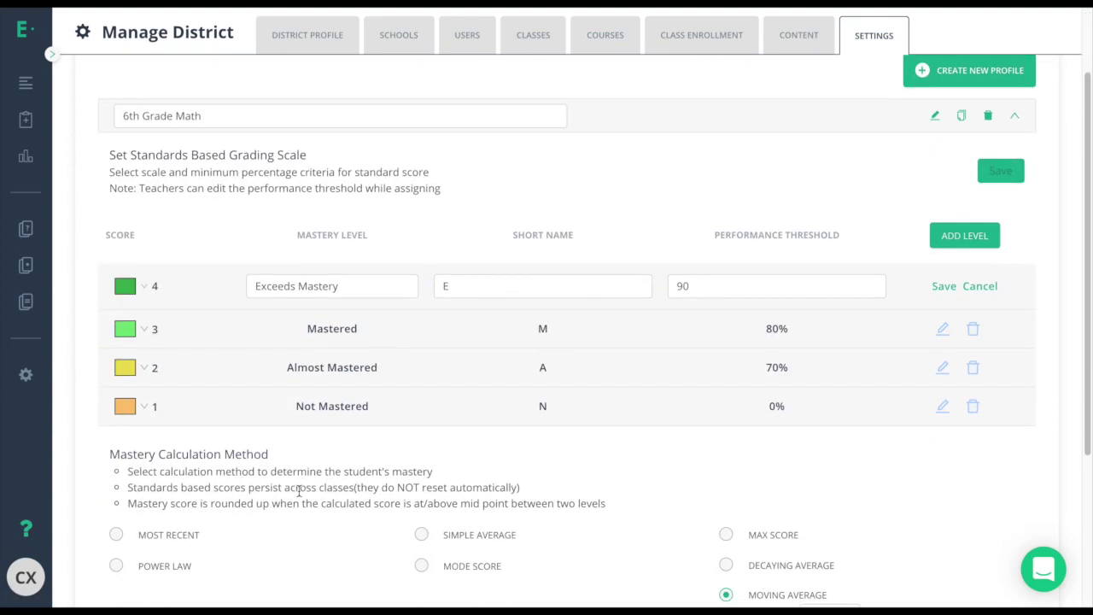
scroll(298, 490, down, 1)
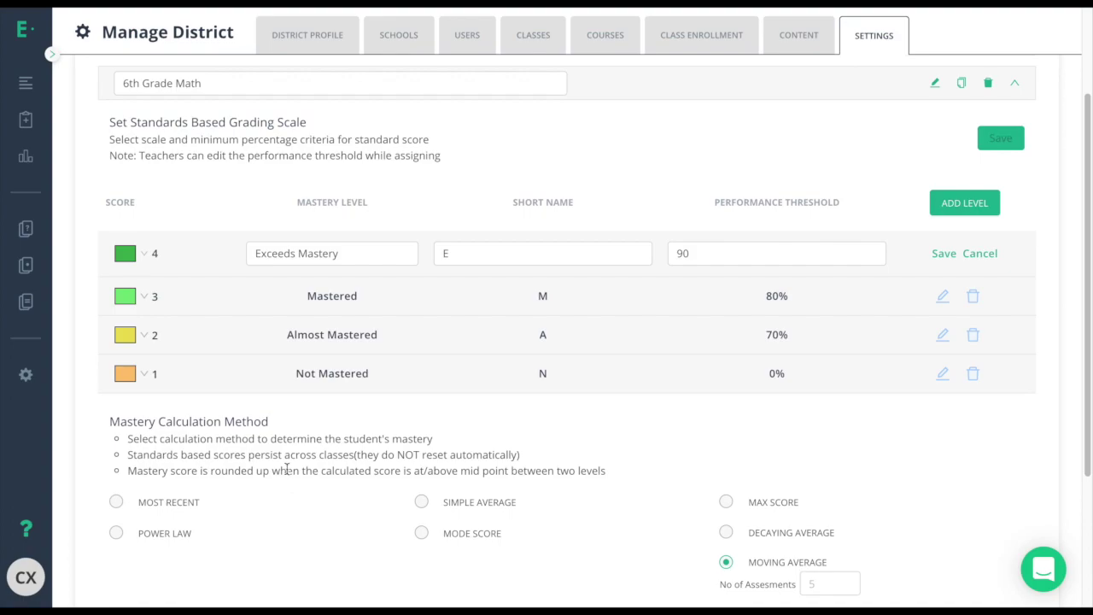
scroll(287, 471, down, 1)
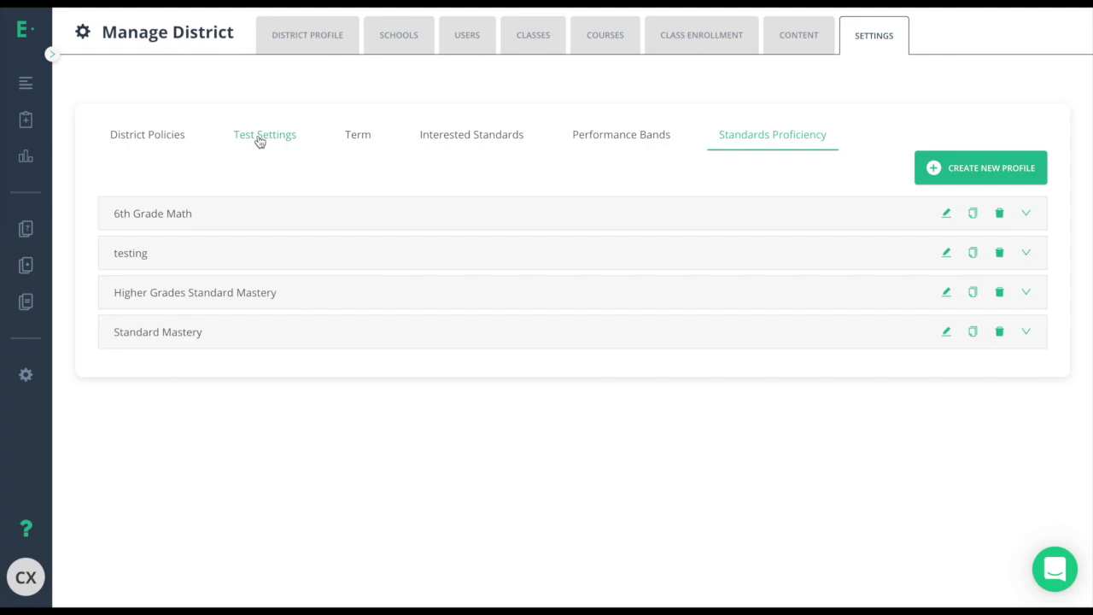
click(261, 138)
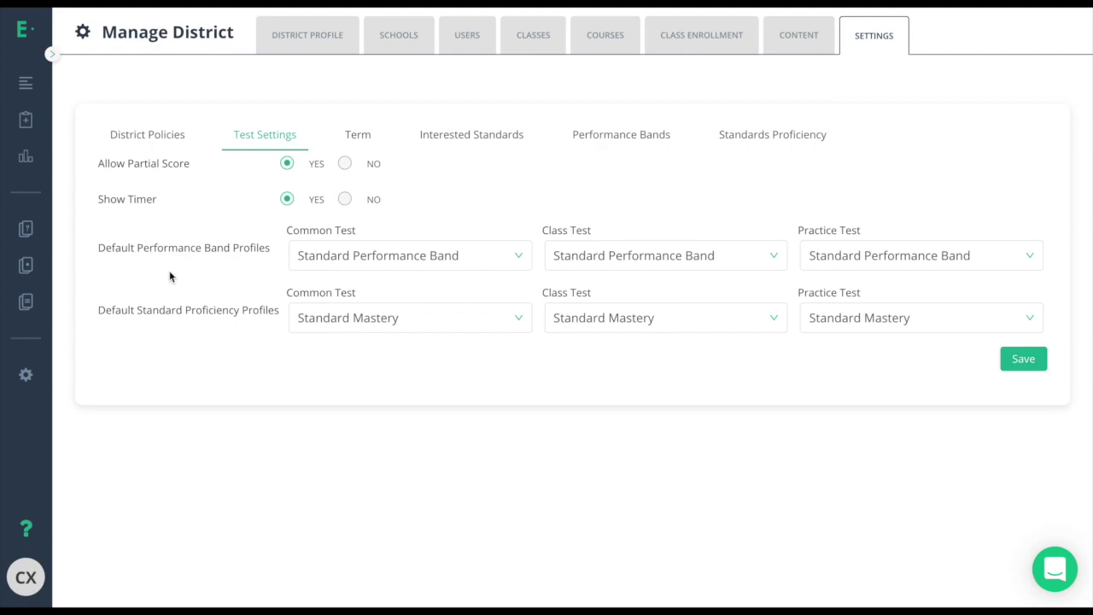
Use 6th Grade Math for Common Test band and proficiency, and Testing/testing for Class Test
click(448, 269)
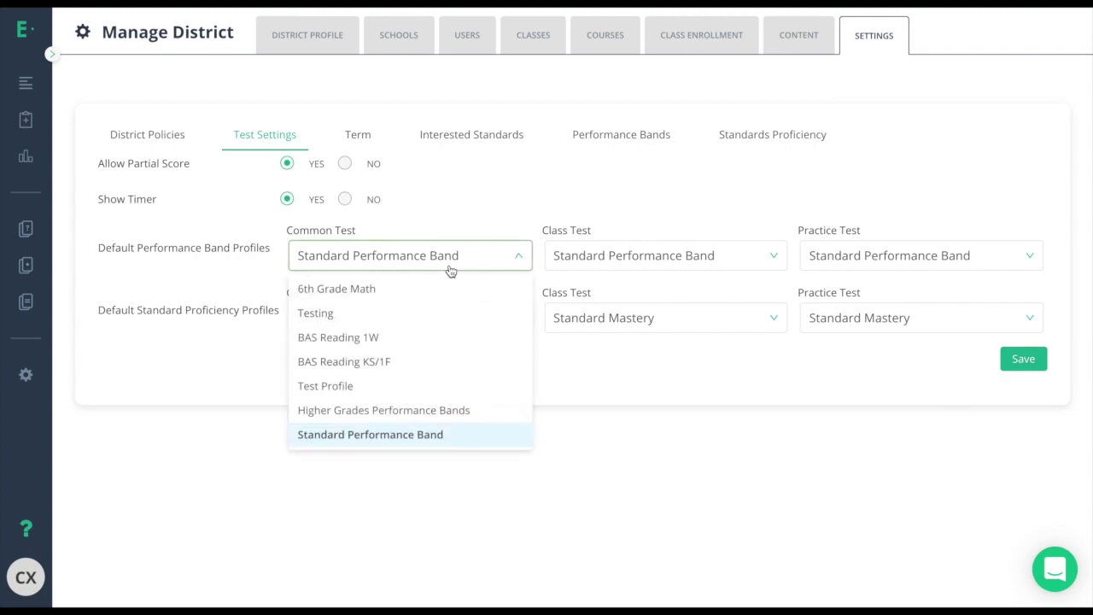
click(409, 292)
click(415, 317)
click(390, 351)
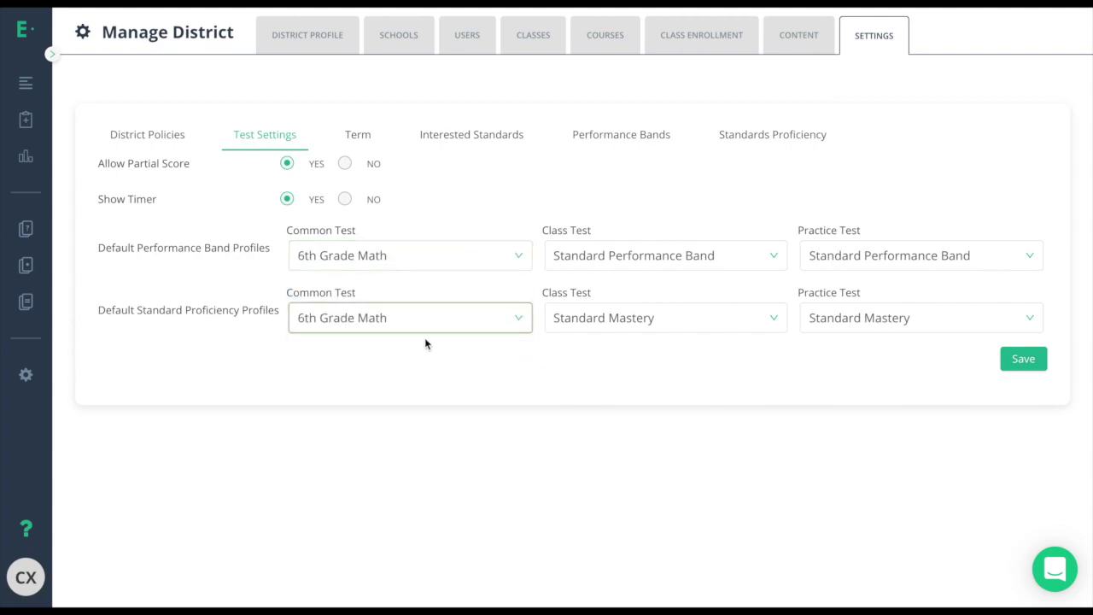
click(653, 259)
click(661, 313)
click(646, 316)
click(582, 374)
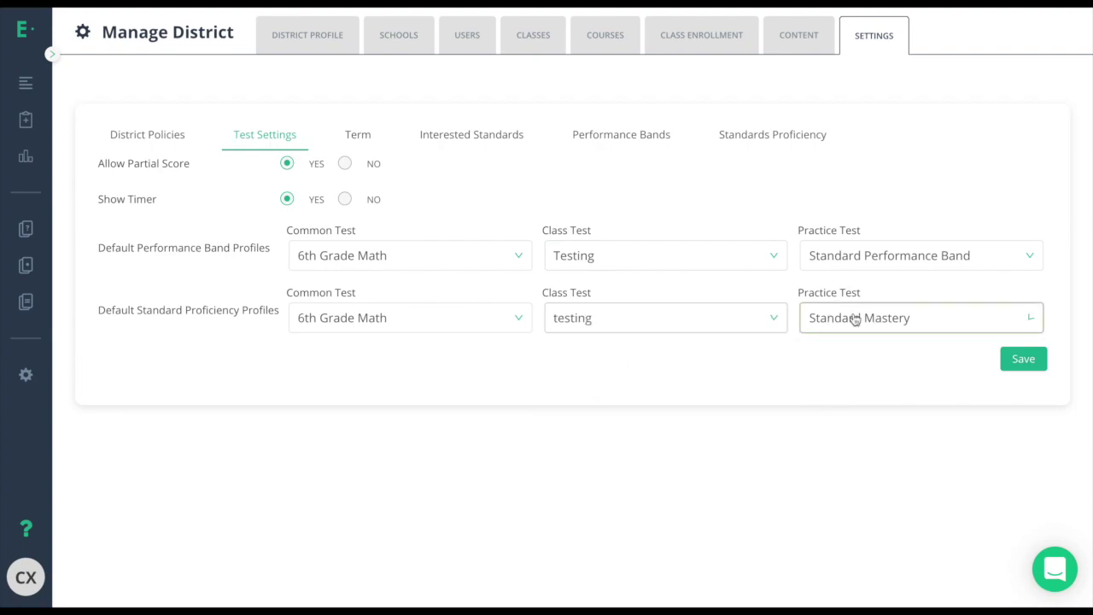
Use Higher Grades Standard Mastery and Higher Grades Performance Bands for Practice Test, then save
click(854, 317)
click(845, 400)
click(873, 261)
click(853, 410)
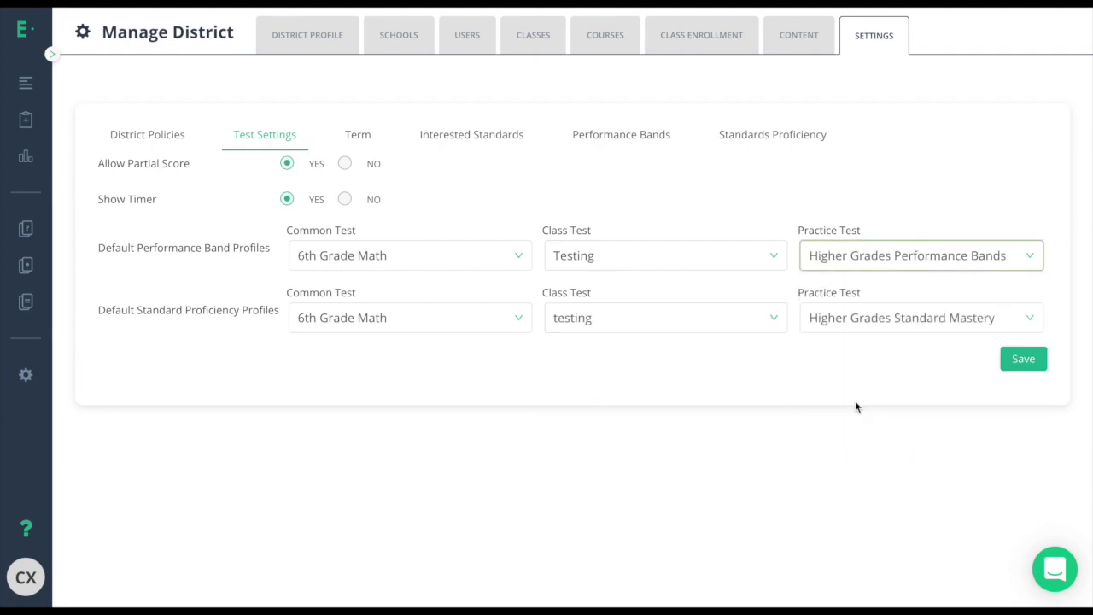
click(1025, 359)
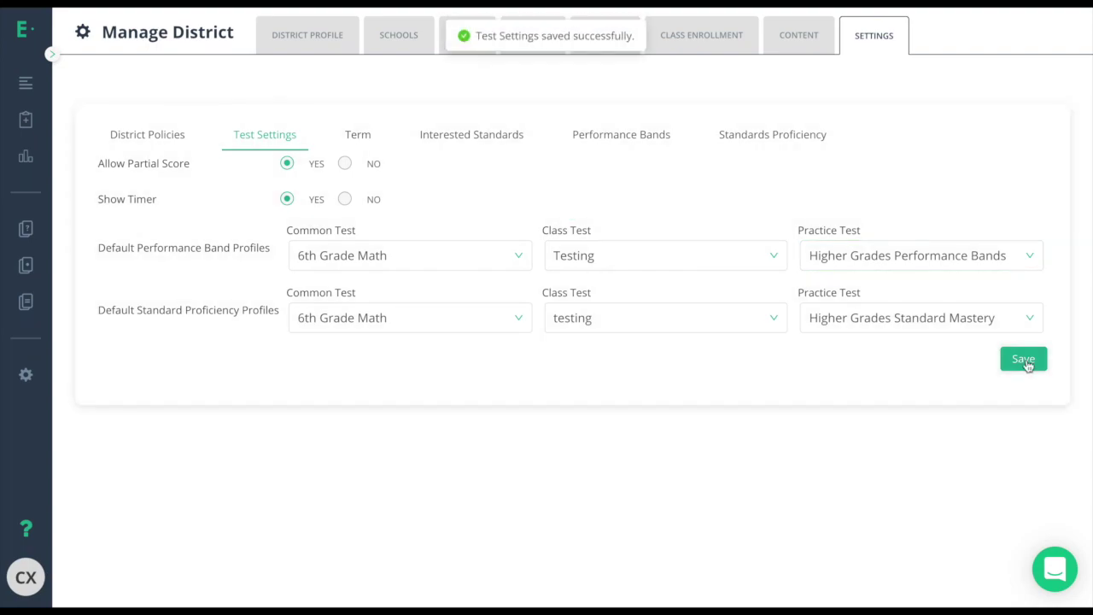